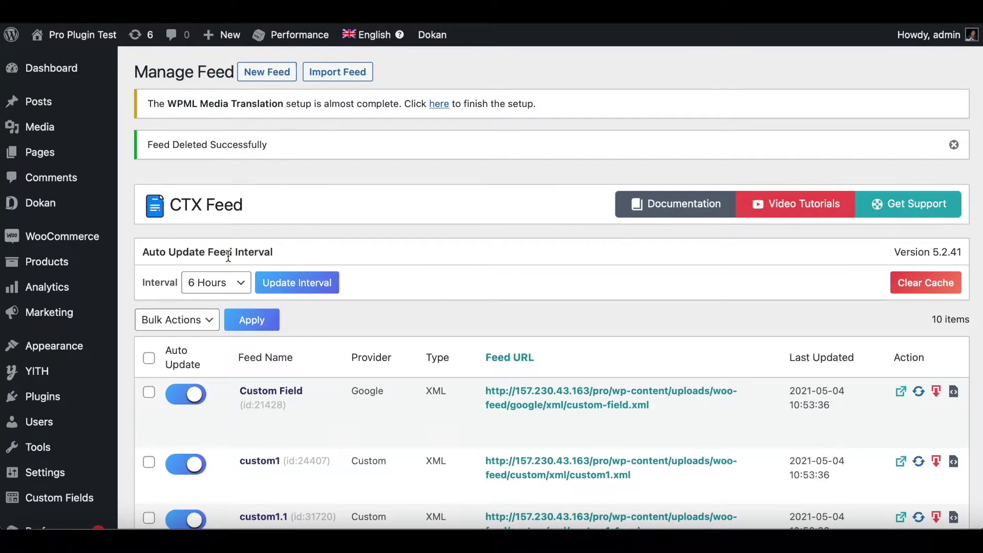
Step: Scroll down the Manage Feed list of existing product feeds
scroll(228, 256, "down", 3)
scroll(229, 256, "down", 1)
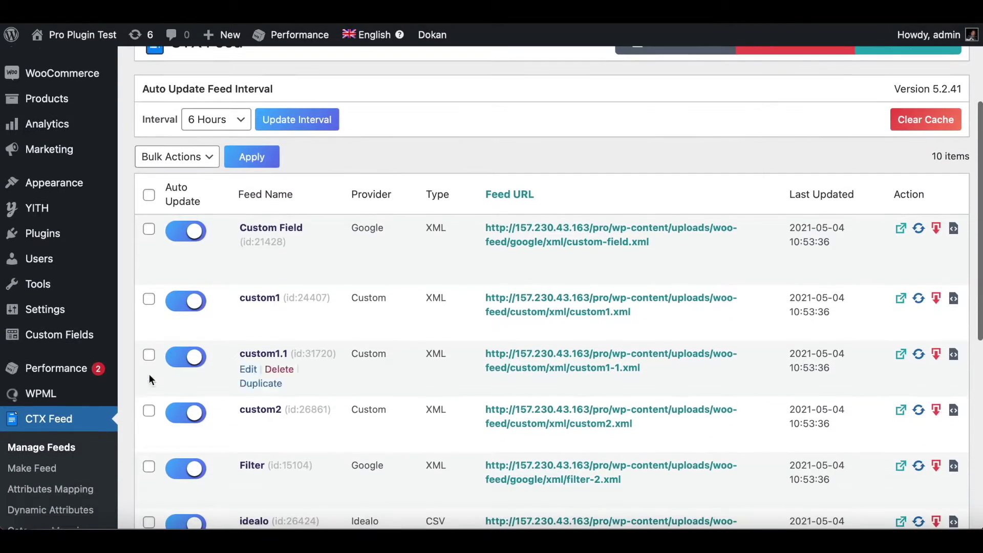
Step: Start a new feed in Make Feed targeting United States as the country
left_click(50, 470)
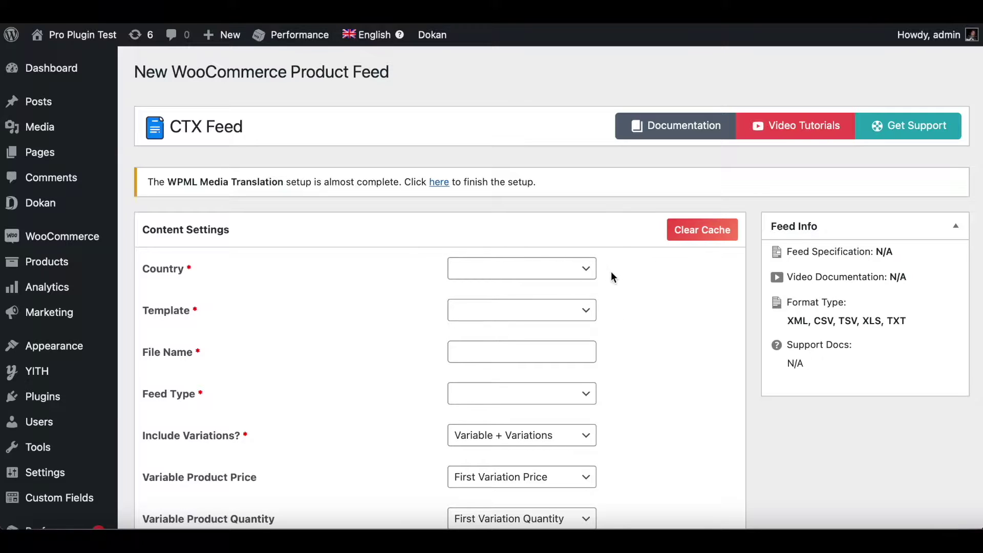
left_click(590, 271)
scroll(554, 387, "down", 5)
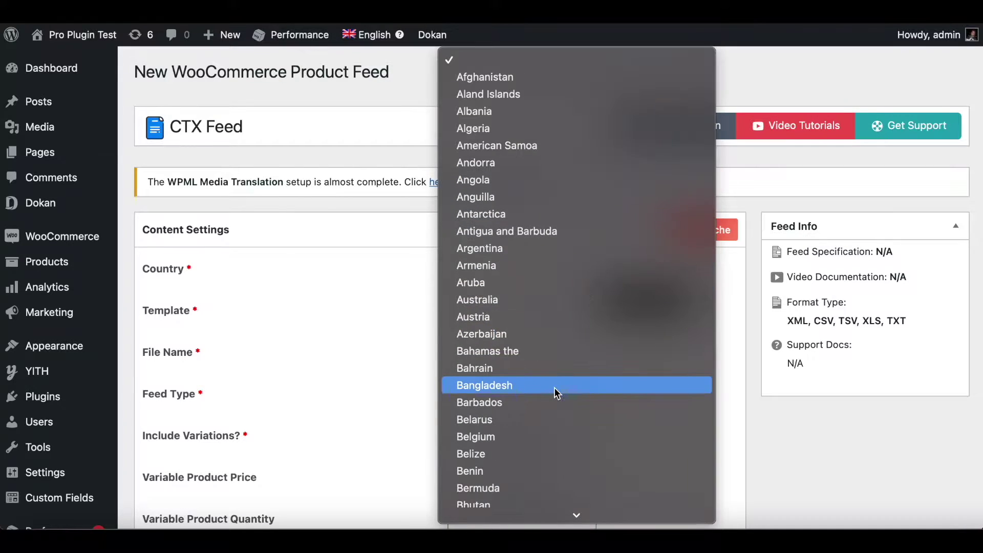
key("u")
scroll(554, 392, "down", 3)
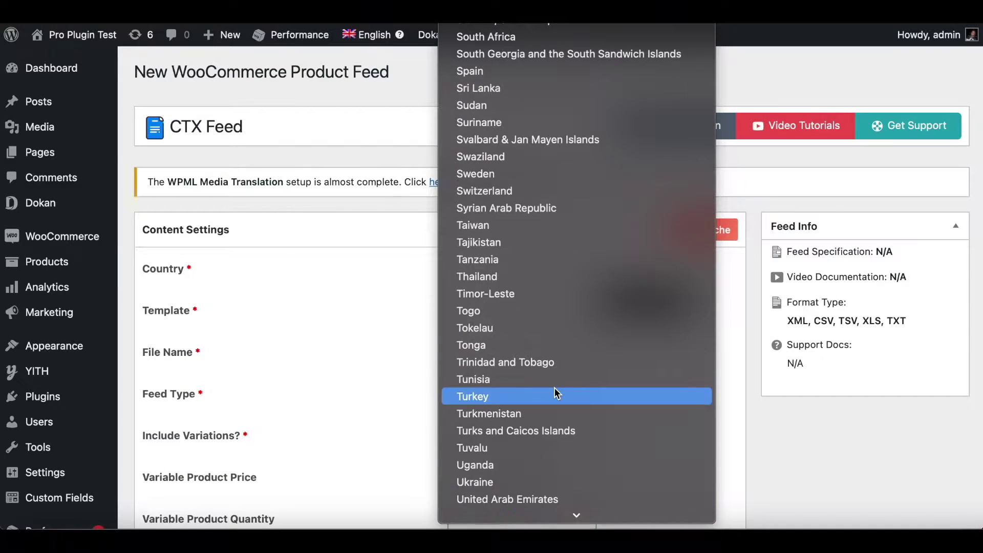
left_click(507, 465)
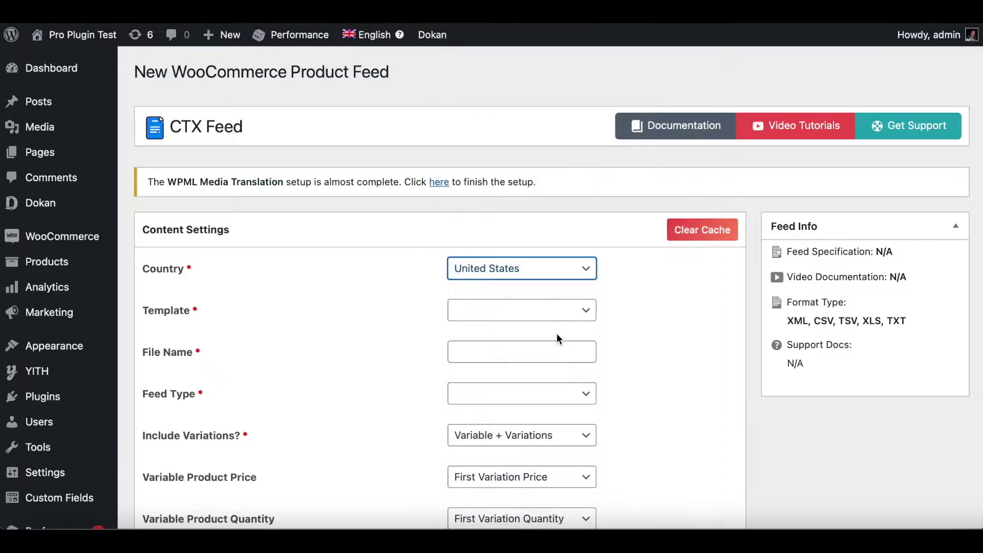
Step: Choose Custom Template 1, name the file XML1, and keep XML as the feed type
left_click(534, 320)
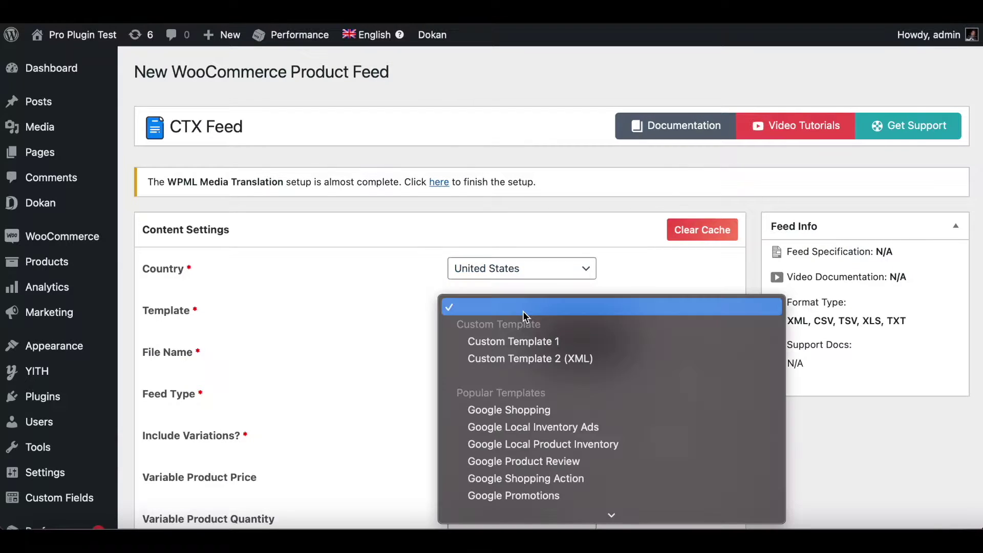
left_click(542, 342)
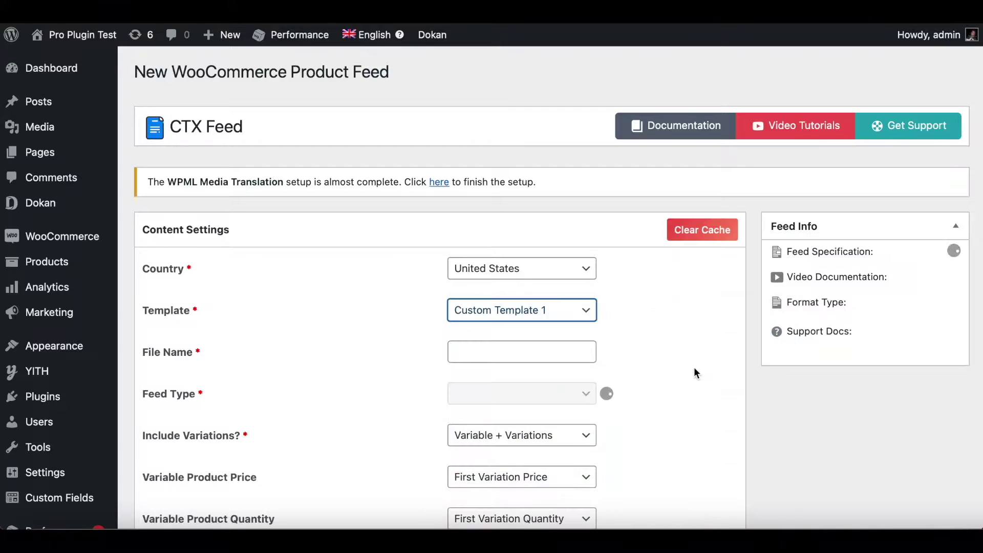
scroll(689, 371, "down", 2)
left_click(463, 285)
type("XM")
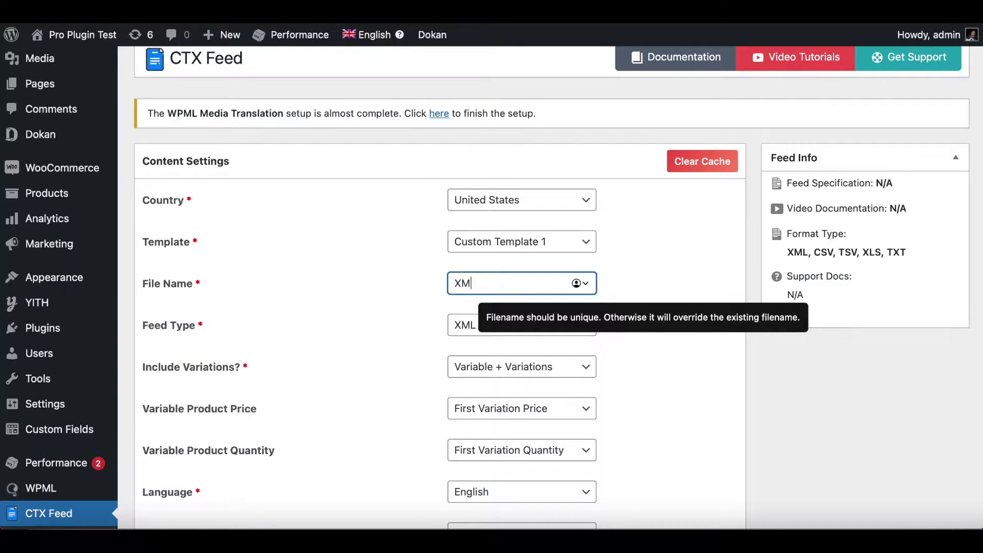
type("L1")
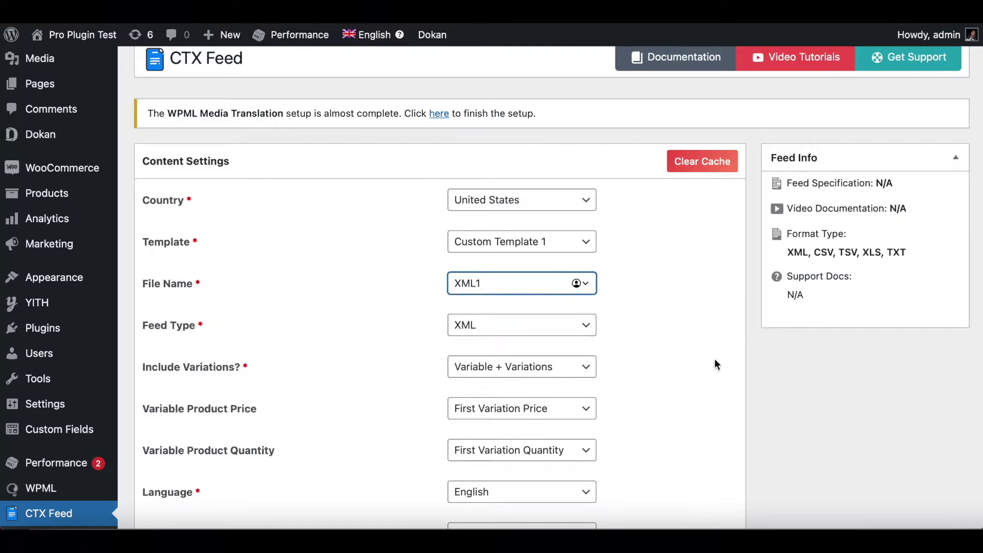
left_click(718, 364)
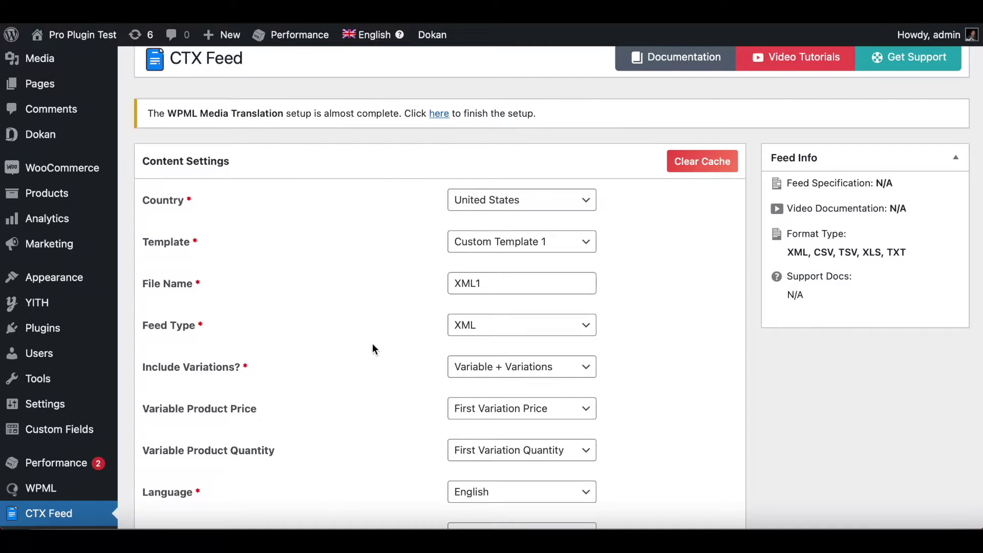
left_click(502, 335)
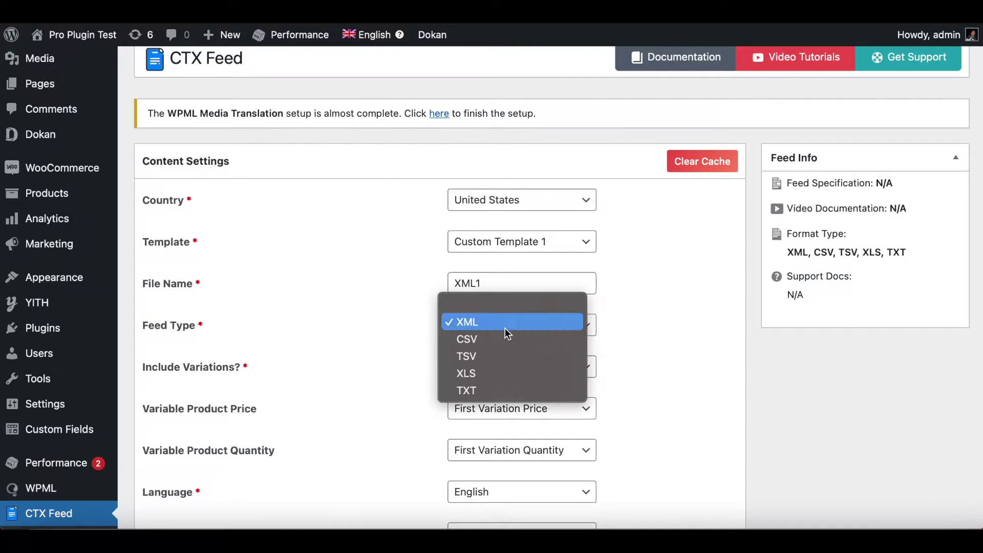
left_click(478, 323)
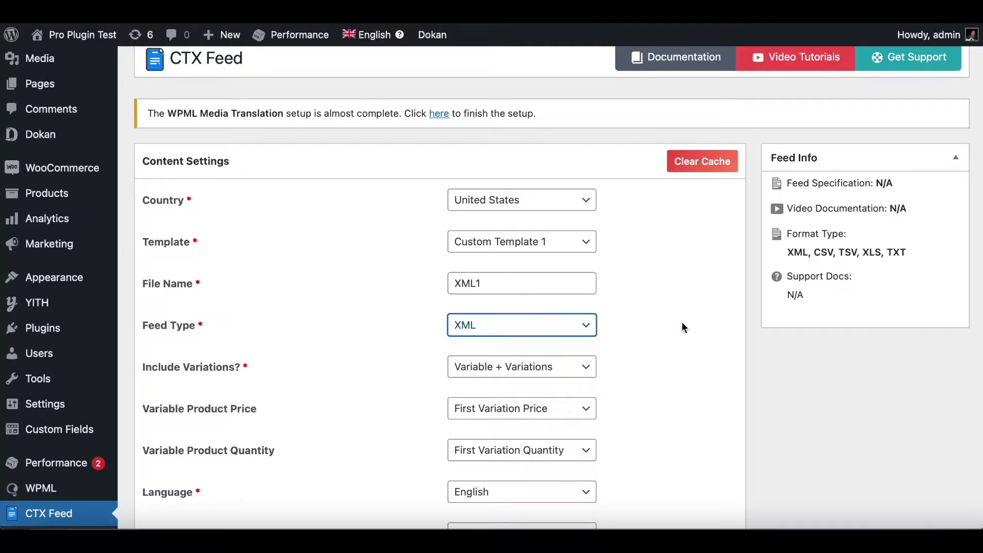
Step: Give the price attribute a USD suffix in Feed Config and generate the XML1 feed
scroll(687, 348, "down", 5)
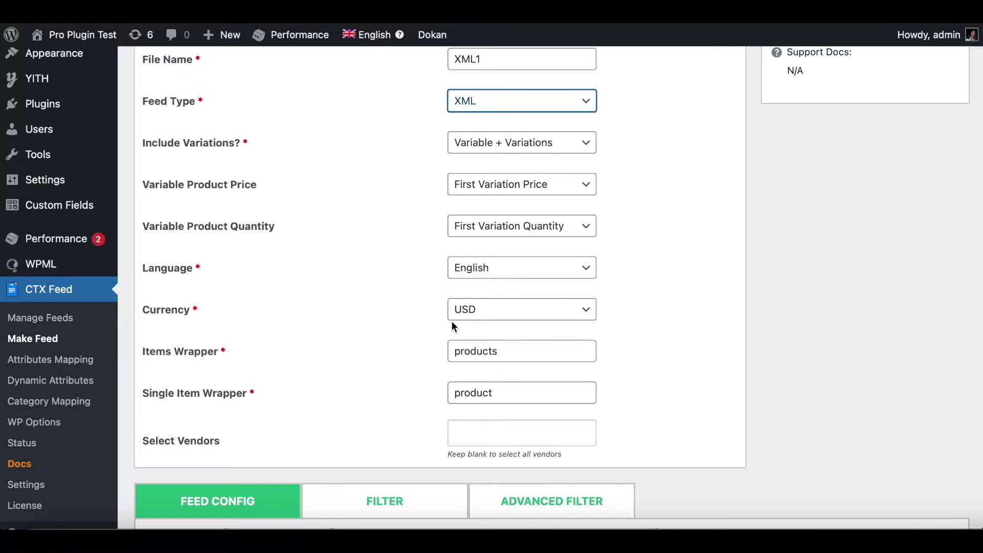
scroll(664, 338, "down", 8)
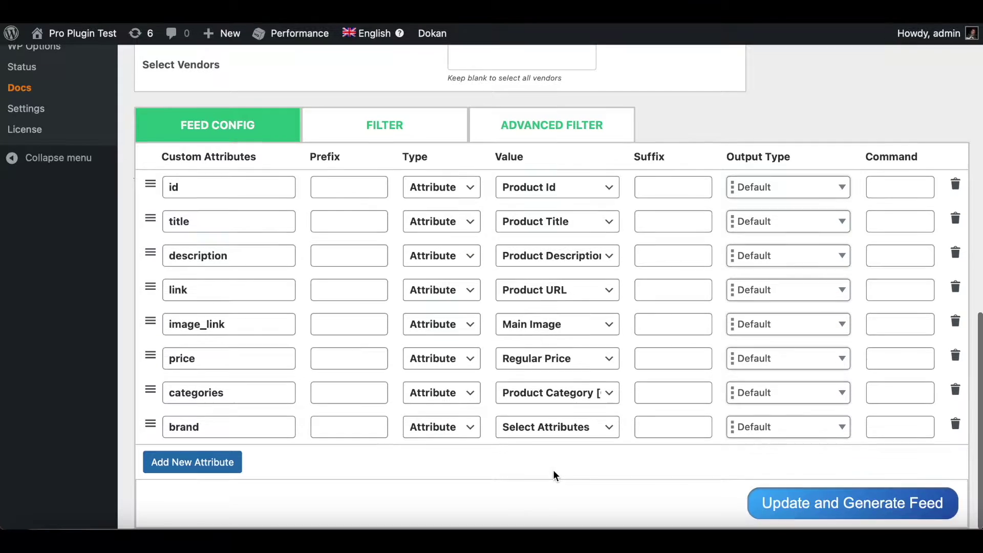
left_click(644, 357)
type("USD")
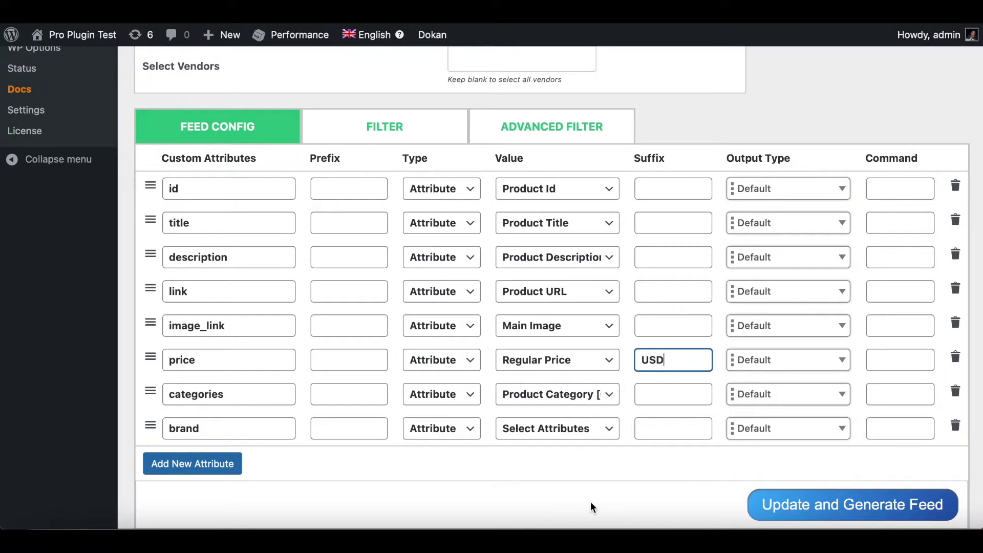
left_click(857, 507)
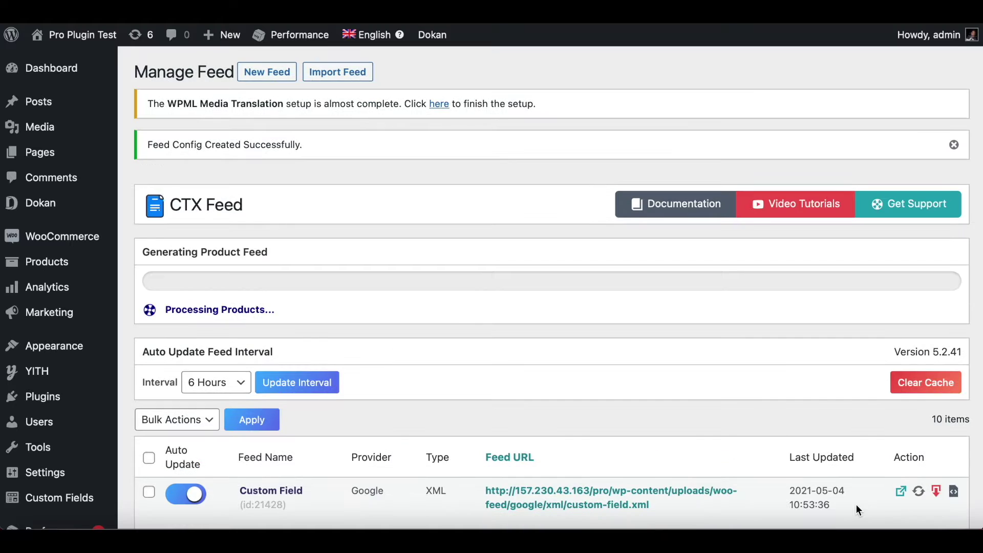
scroll(730, 237, "down", 10)
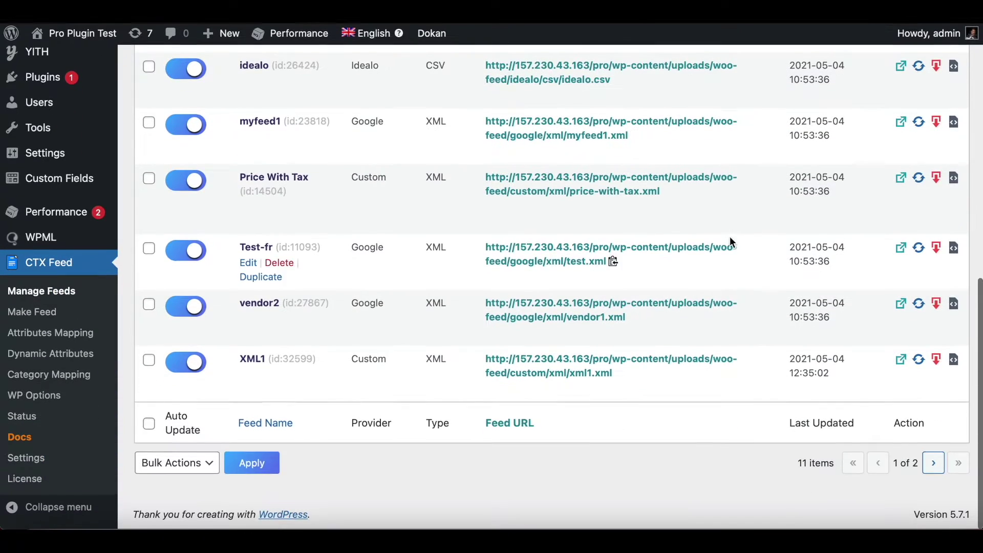
Step: Download xml1.xml and confirm prices end in USD while brand entries are empty
left_click(936, 360)
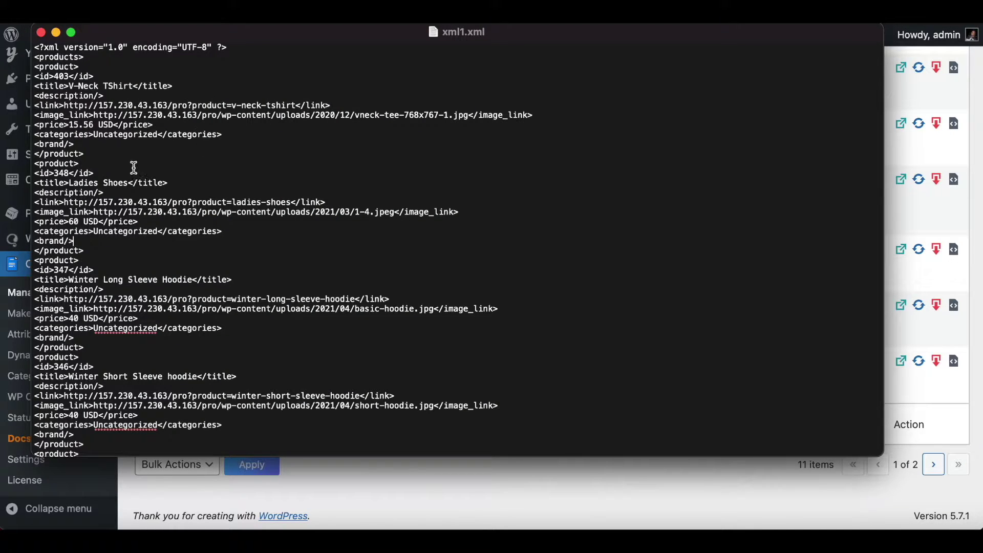
left_click(100, 124)
left_click(79, 143)
Step: Close the xml1.xml preview and reopen the XML1 feed's configuration for editing
key("Escape")
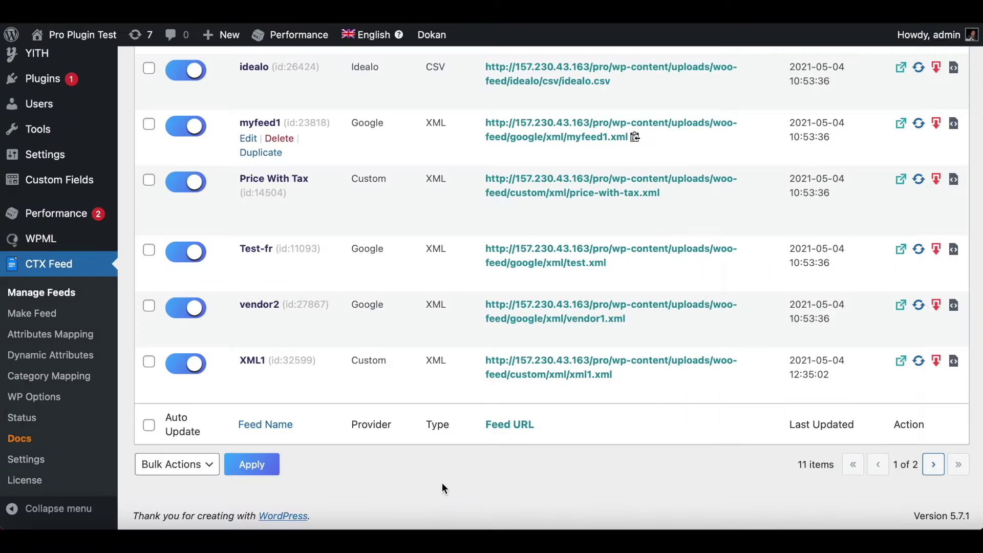
left_click(255, 361)
scroll(582, 304, "down", 7)
scroll(582, 305, "down", 5)
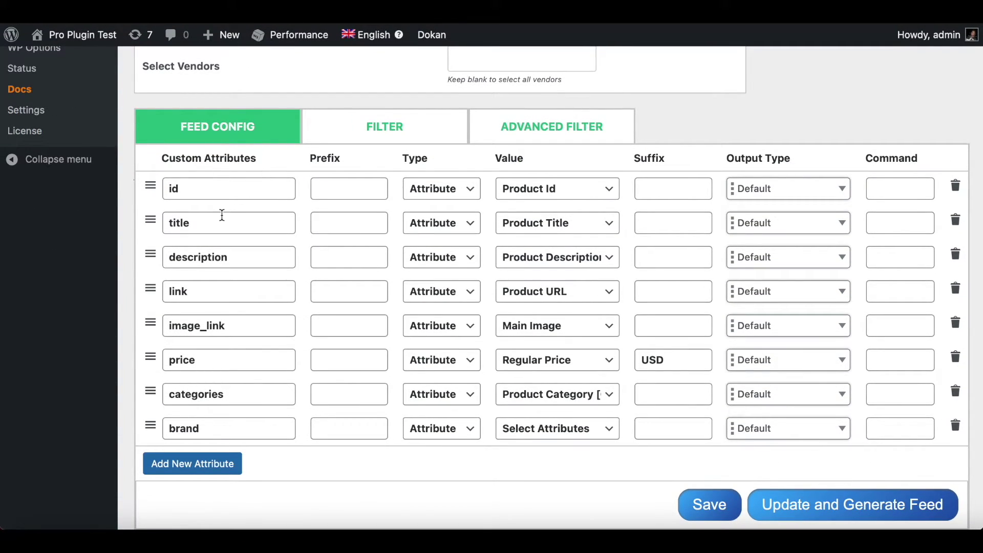
Step: Add a sale_price attribute mapped to Sale Price with suffix USD, placed right below price
left_click(169, 466)
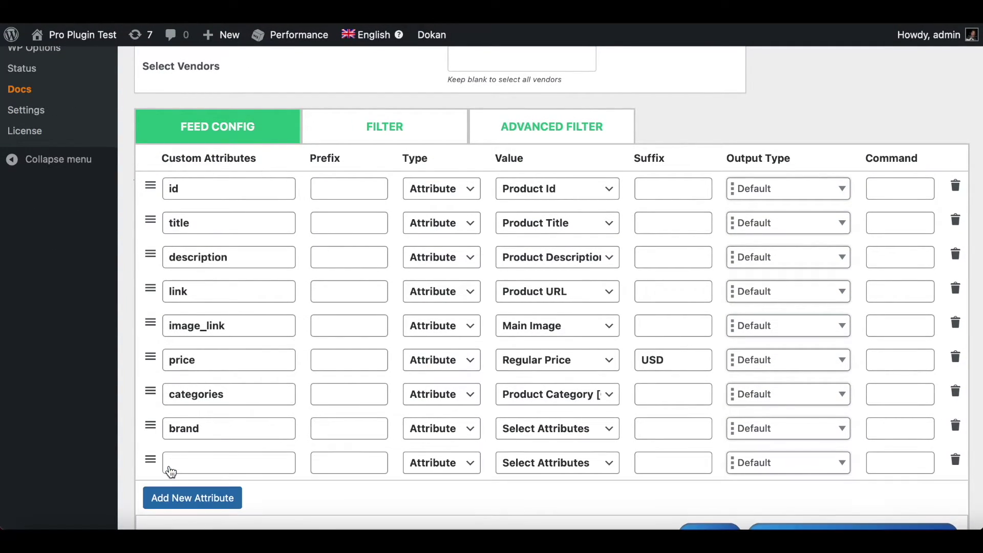
left_click(191, 463)
type("sal")
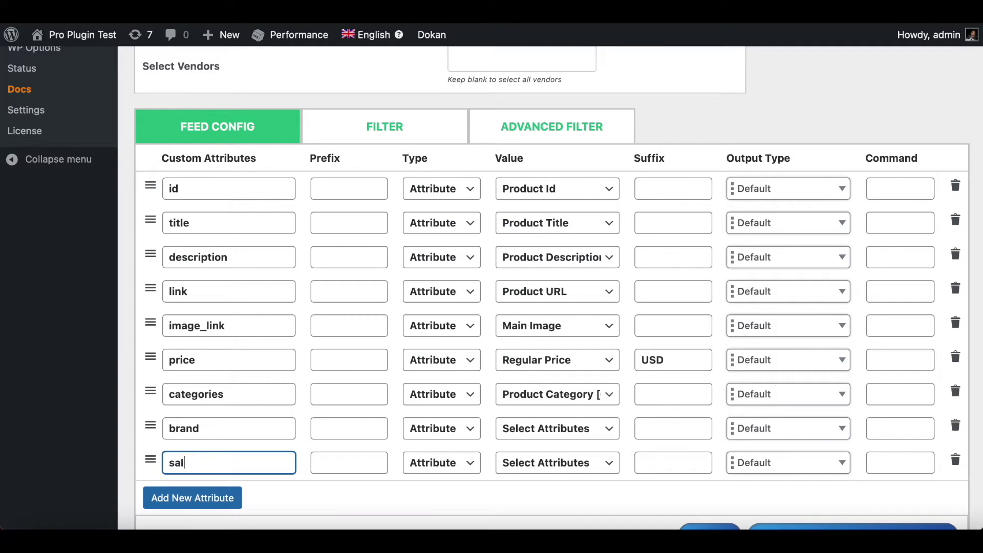
type("e_price")
left_click(555, 467)
scroll(555, 471, "down", 5)
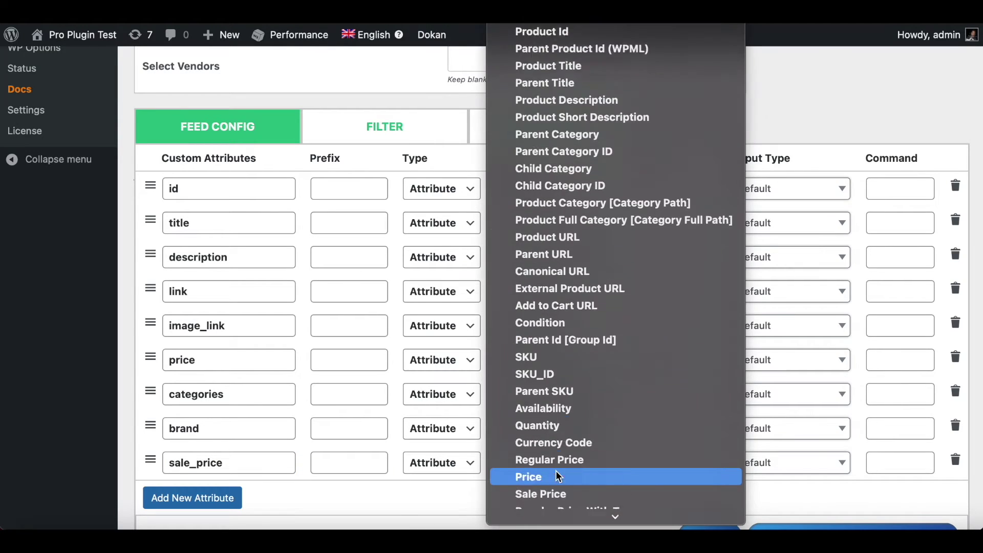
scroll(558, 477, "down", 3)
left_click(560, 390)
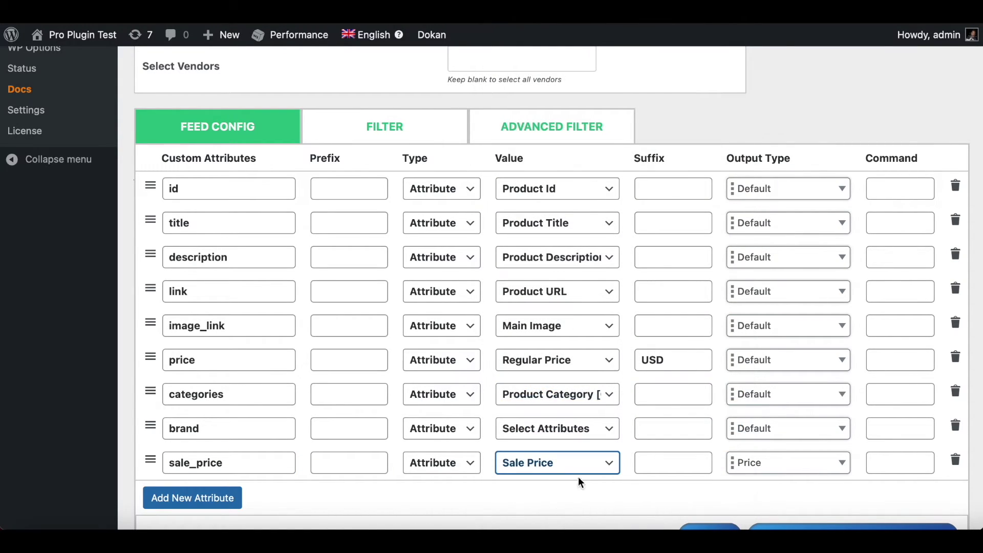
left_click(675, 466)
type("USD")
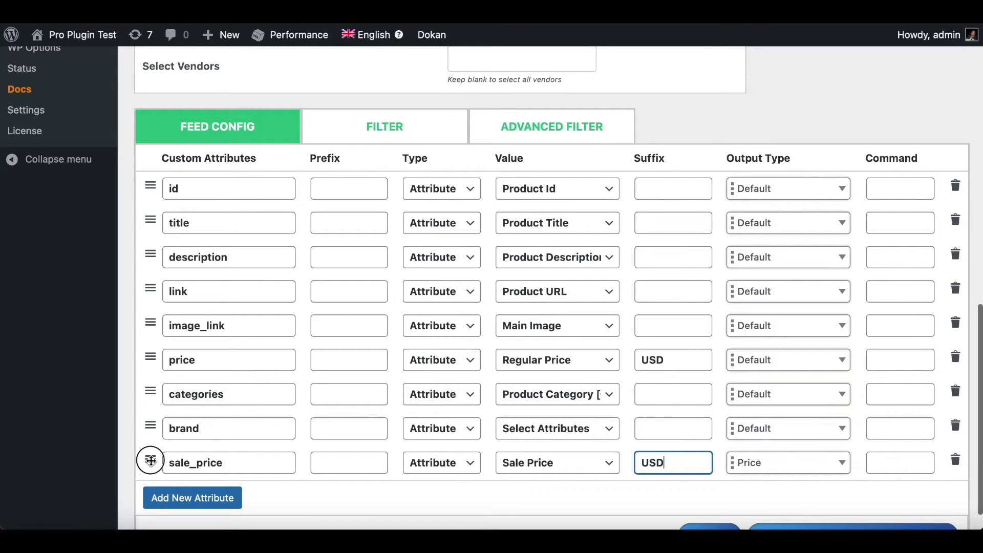
left_click_drag(150, 461, 147, 378)
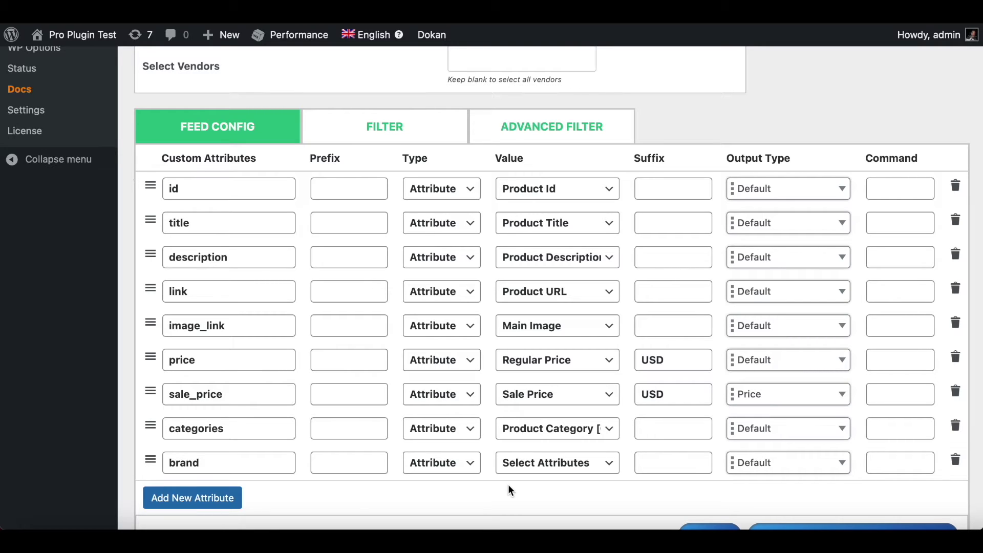
Step: Make brand a Pattern (Static Value) attribute, replacing 43 with Nike
left_click(464, 464)
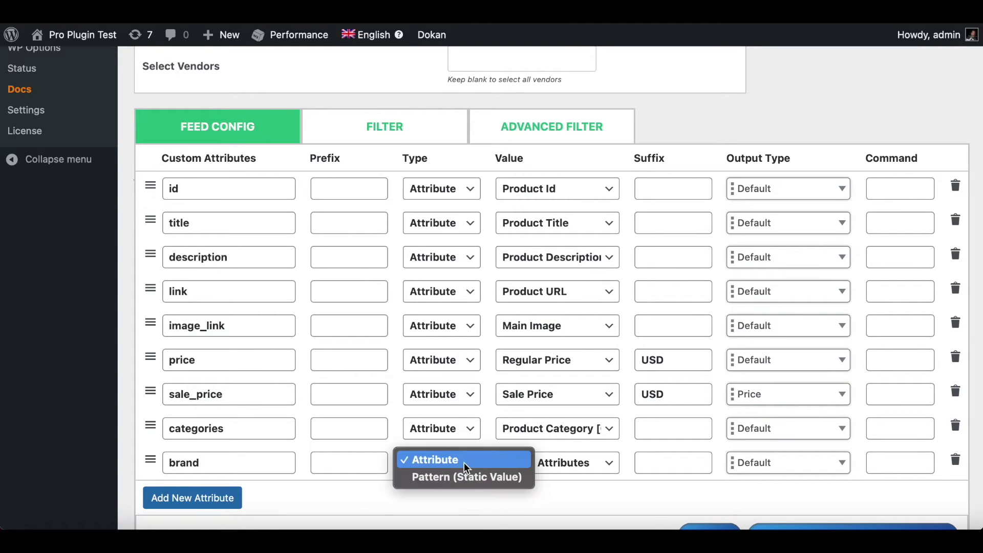
left_click(432, 477)
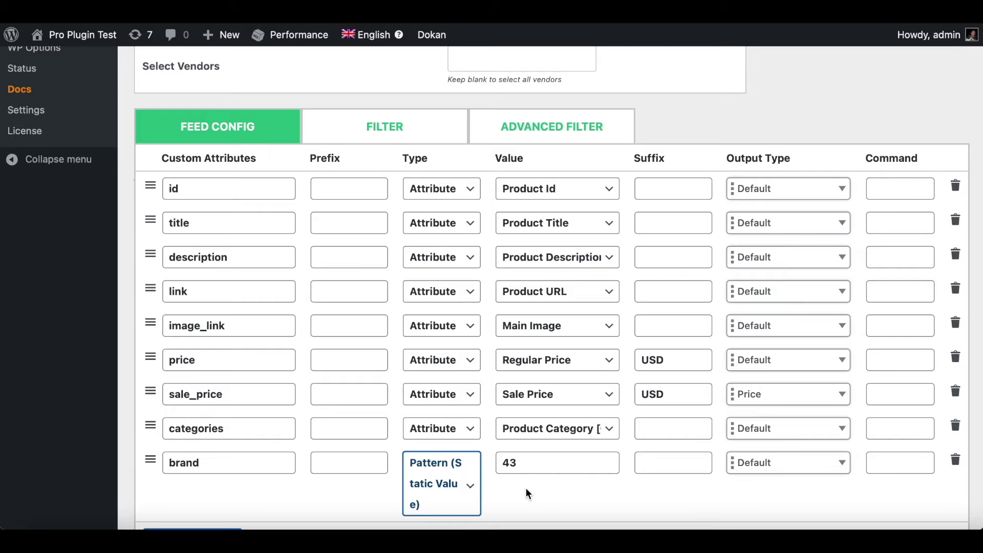
double_click(526, 462)
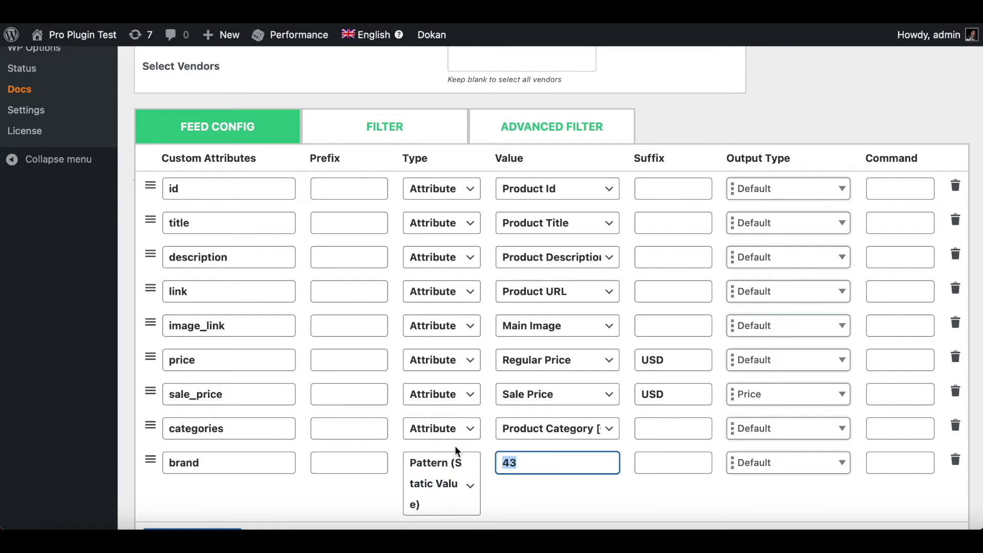
type("Nike")
left_click(571, 490)
scroll(573, 490, "down", 3)
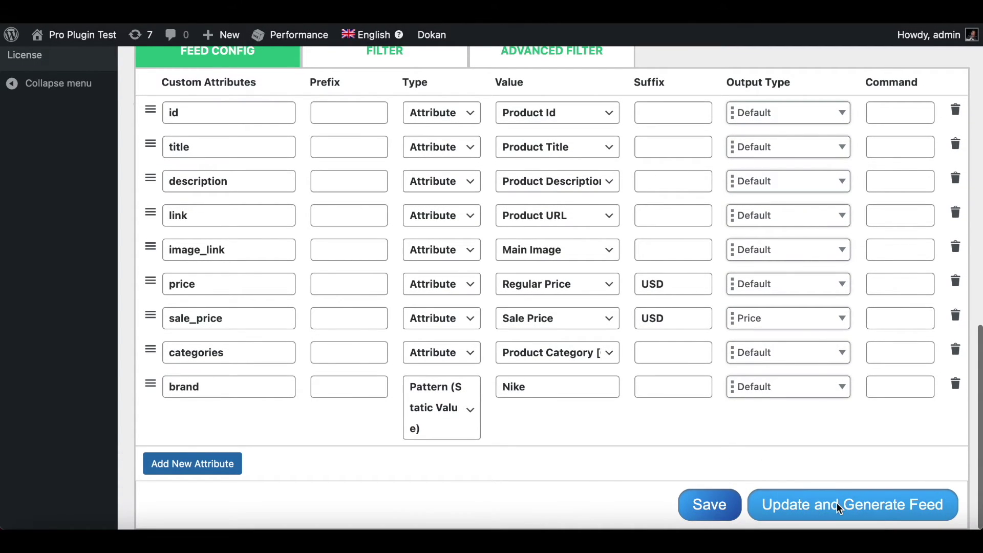
Step: Update and regenerate the XML1 feed, then download its xml1-2.xml file
left_click(837, 503)
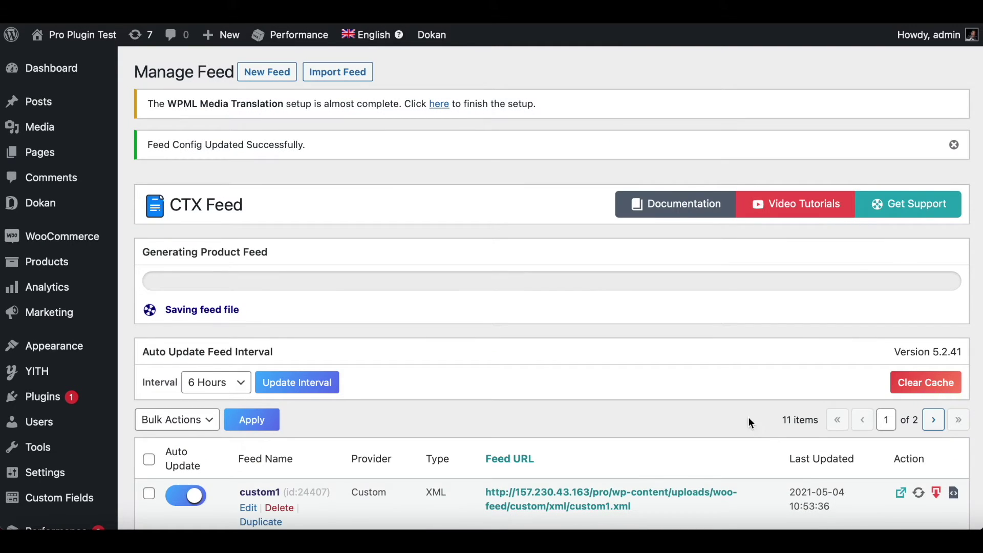
scroll(749, 423, "down", 10)
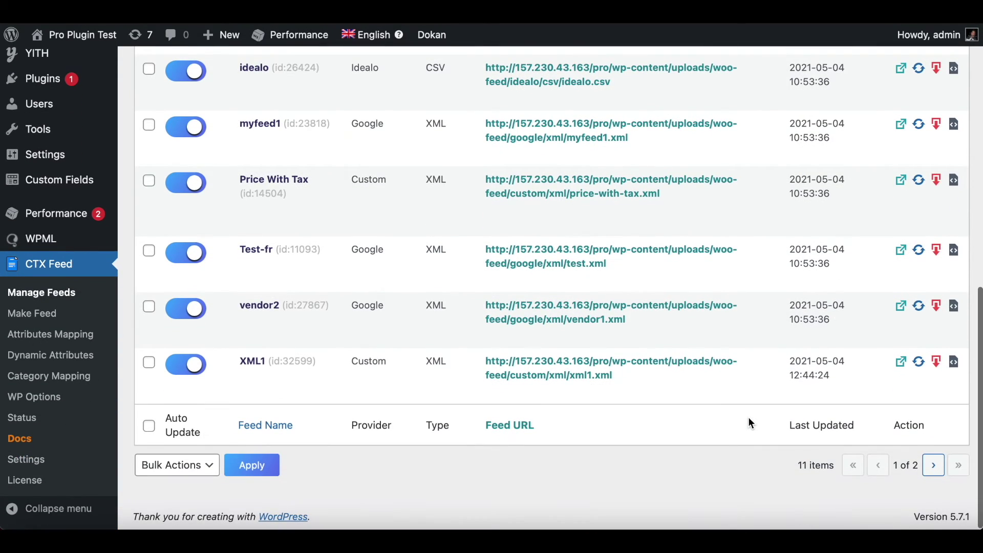
left_click(936, 361)
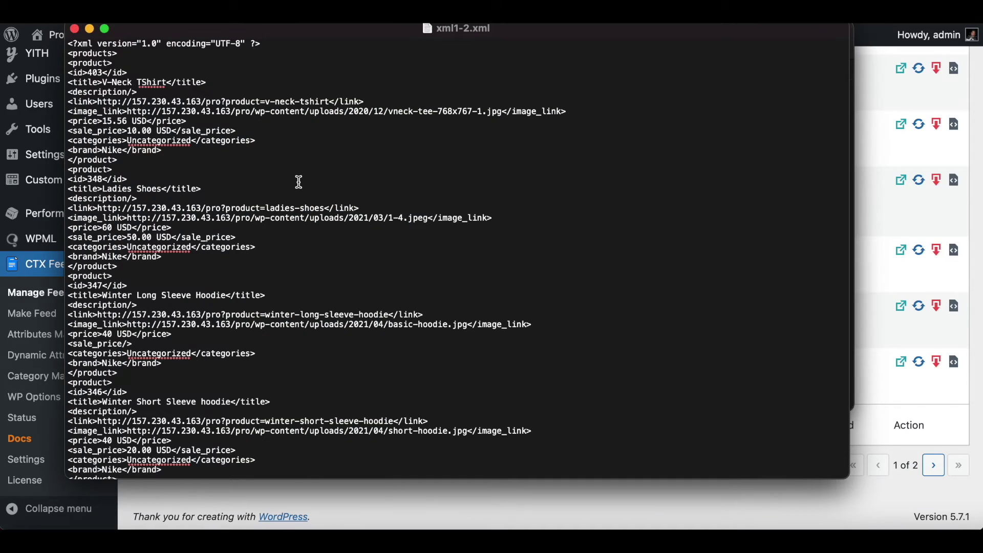
left_click(73, 122)
left_click_drag(73, 131, 123, 150)
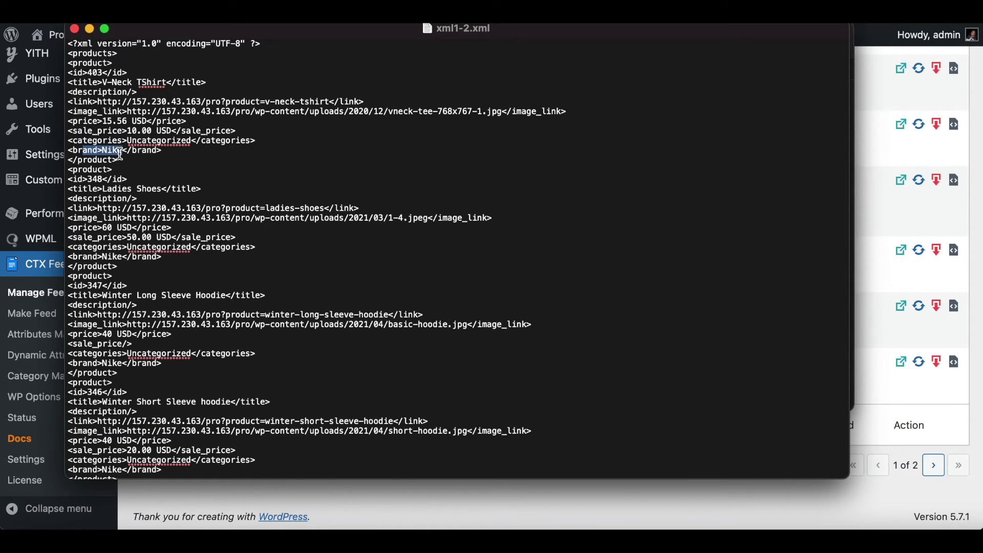
scroll(126, 220, "down", 1)
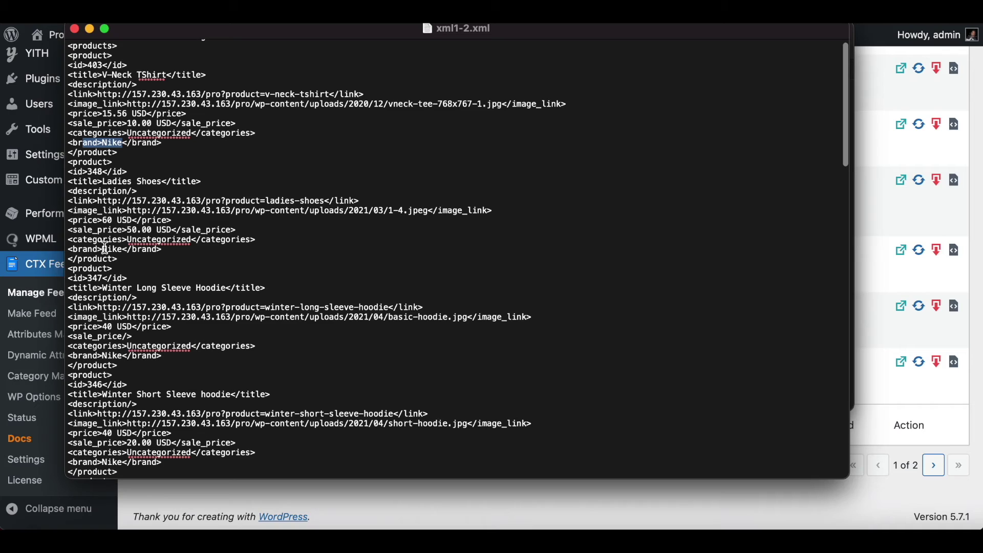
left_click_drag(103, 249, 128, 249)
scroll(153, 330, "down", 1)
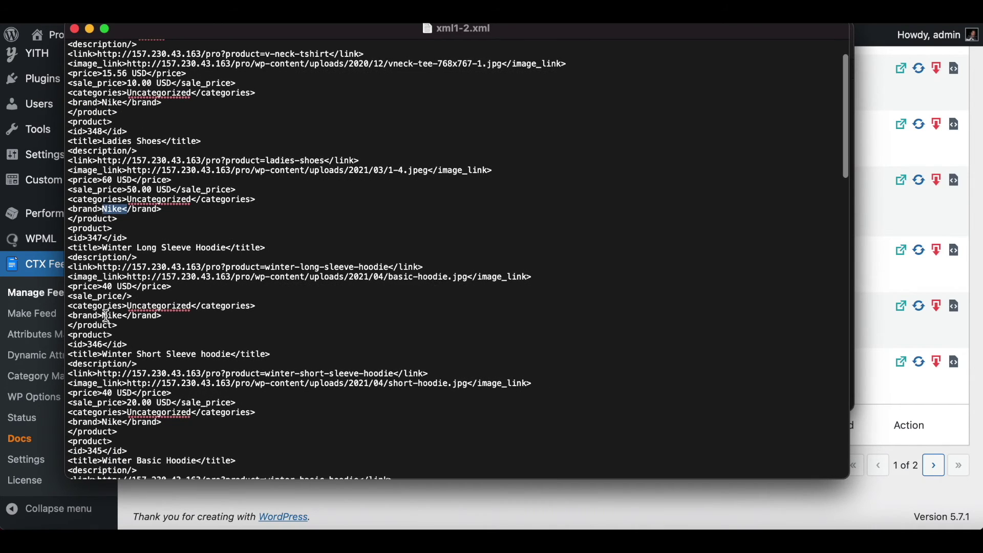
double_click(107, 315)
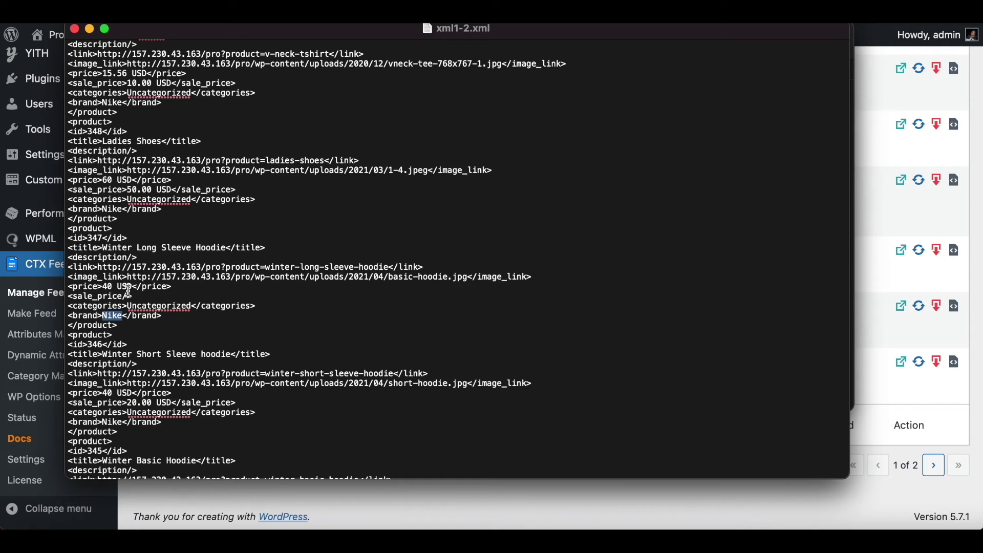
scroll(128, 290, "down", 5)
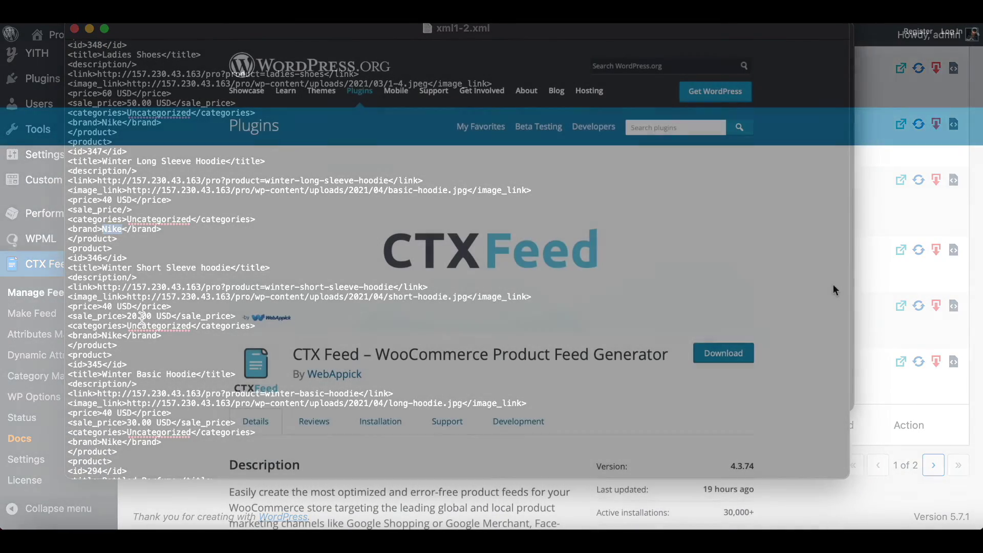